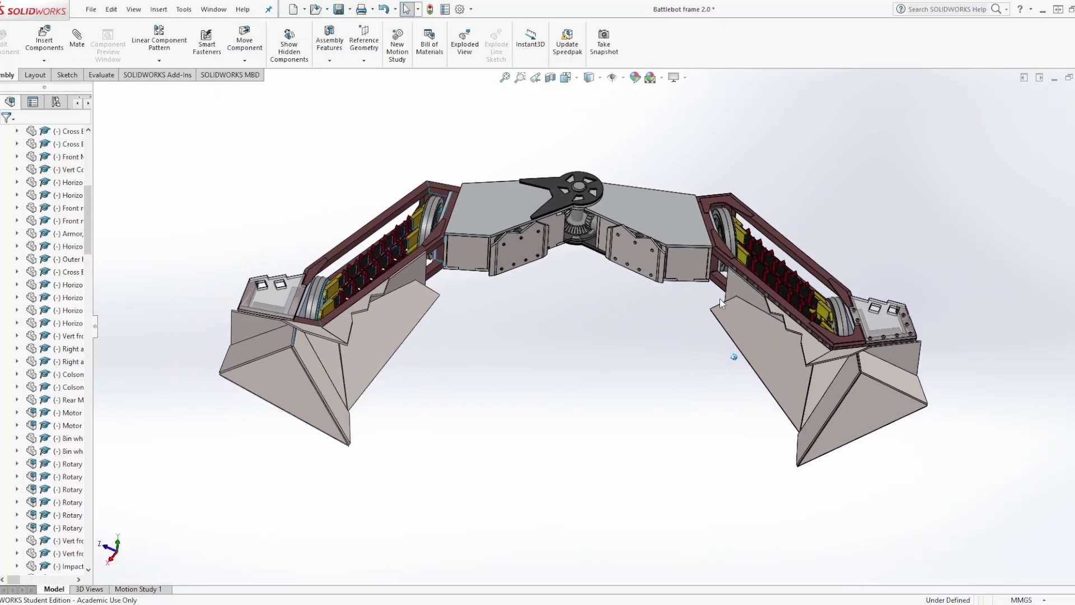
Step: Drag both claw arms inward on their hinges until the wedge tips nearly meet
left_click_drag(720, 299, 759, 294)
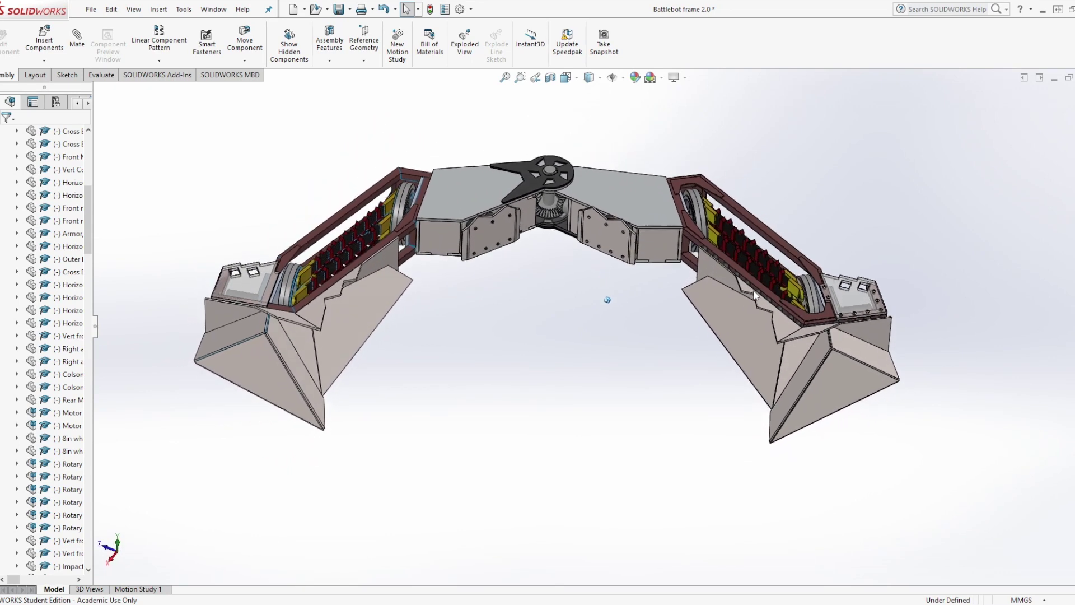
left_click(814, 309)
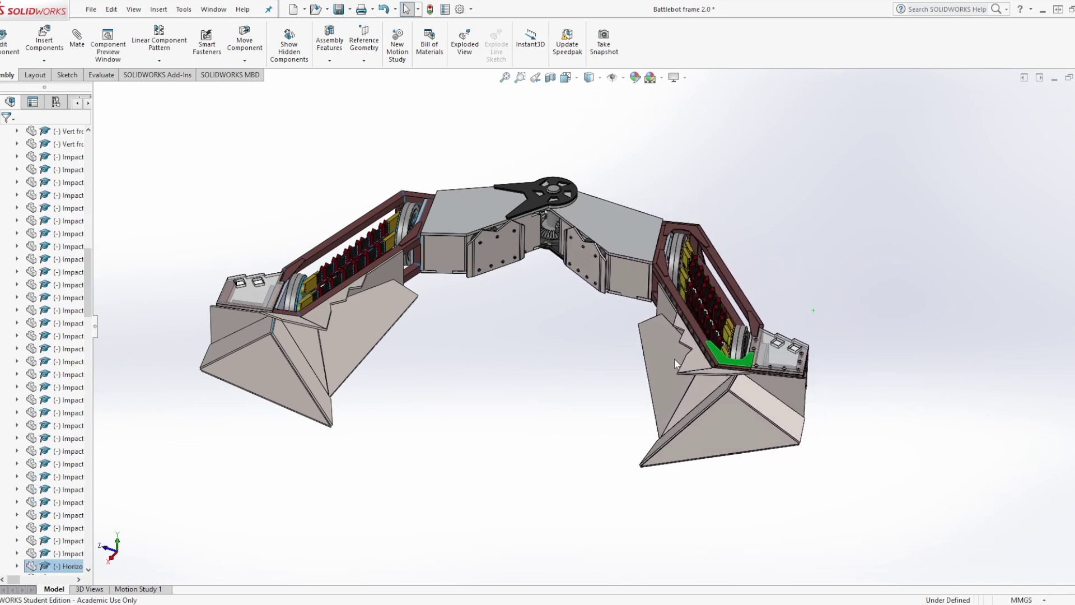
key("Escape")
left_click(530, 371)
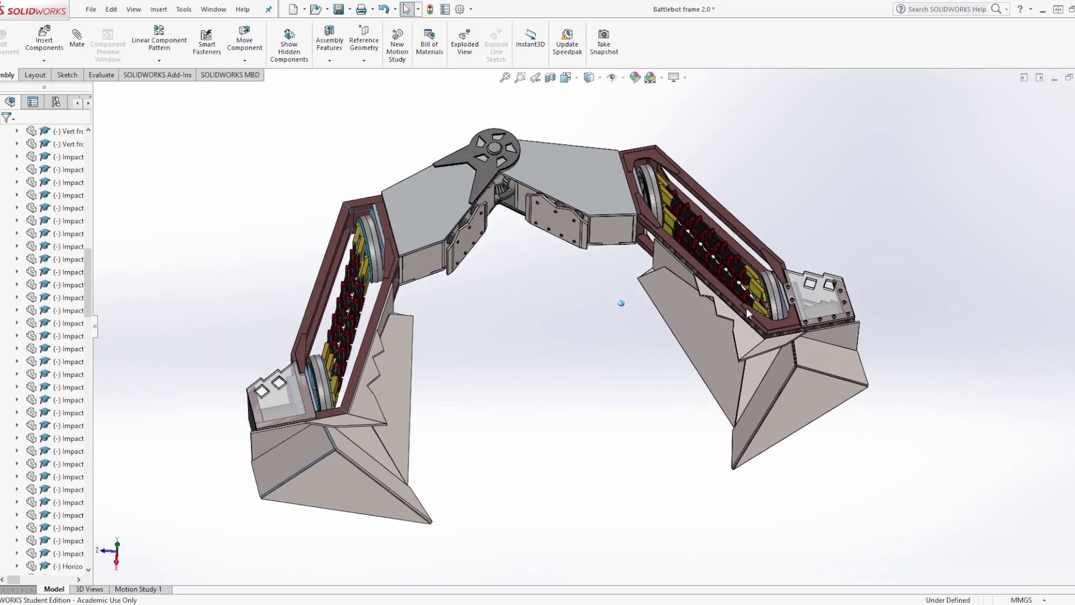
left_click_drag(755, 338, 577, 375)
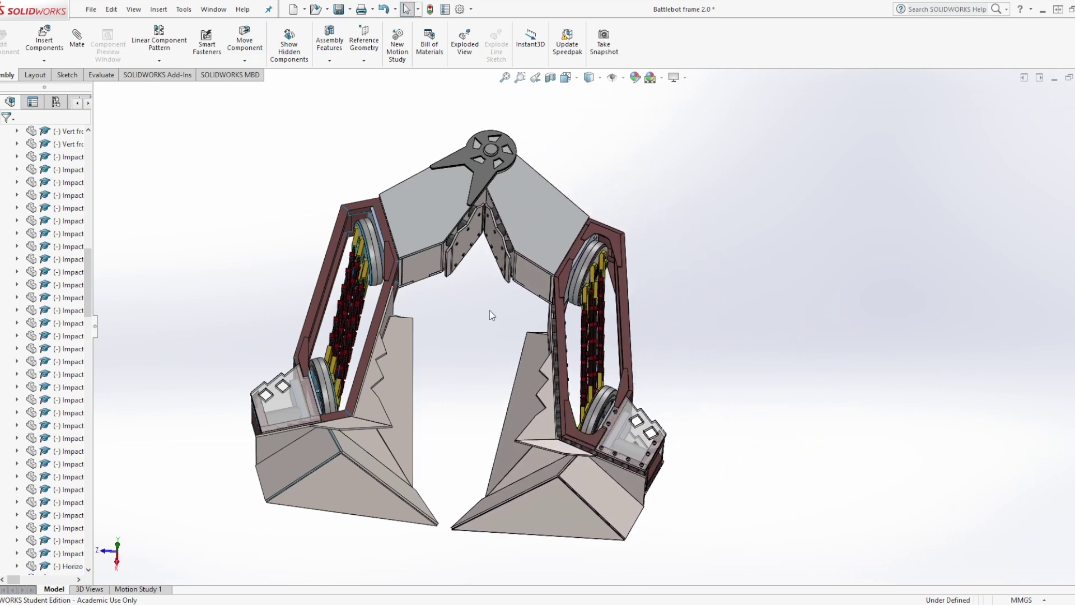
Step: Reorient and refit the view, then drag the right arm outward about the central hinge
middle_click_drag(489, 310, 498, 296)
key("Left")
key("Left")
key("Left")
key("Left")
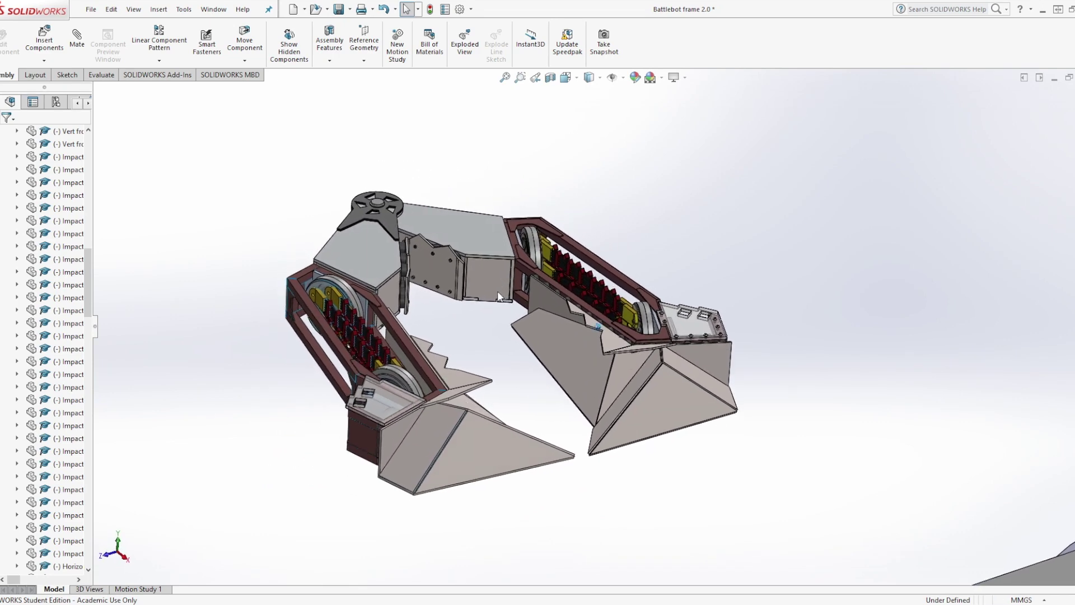
key("Left")
key("Left")
key("Left")
key("Left")
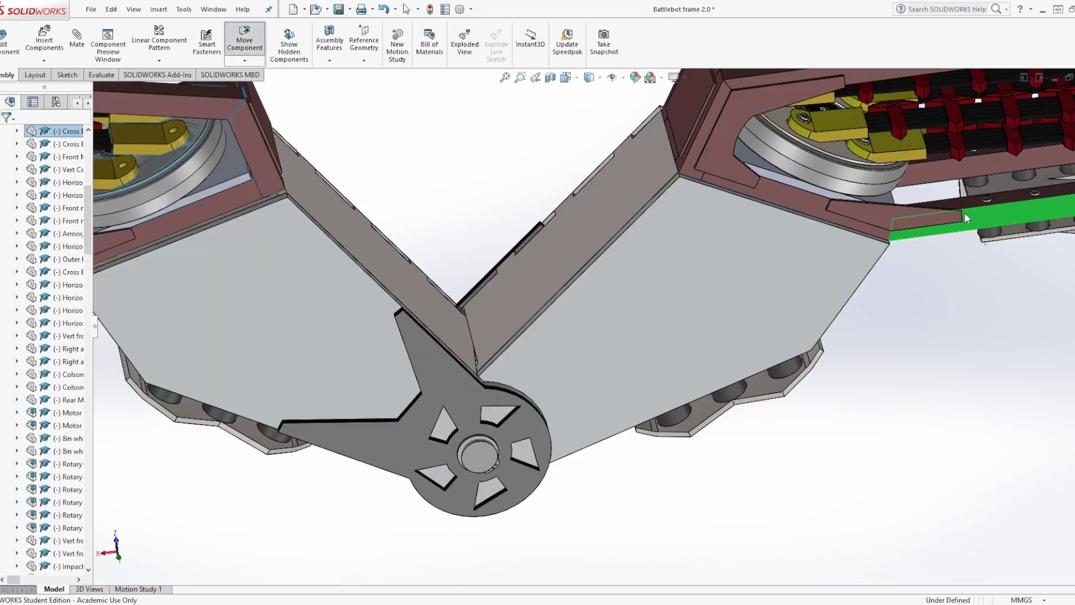
left_click(862, 466)
key("f")
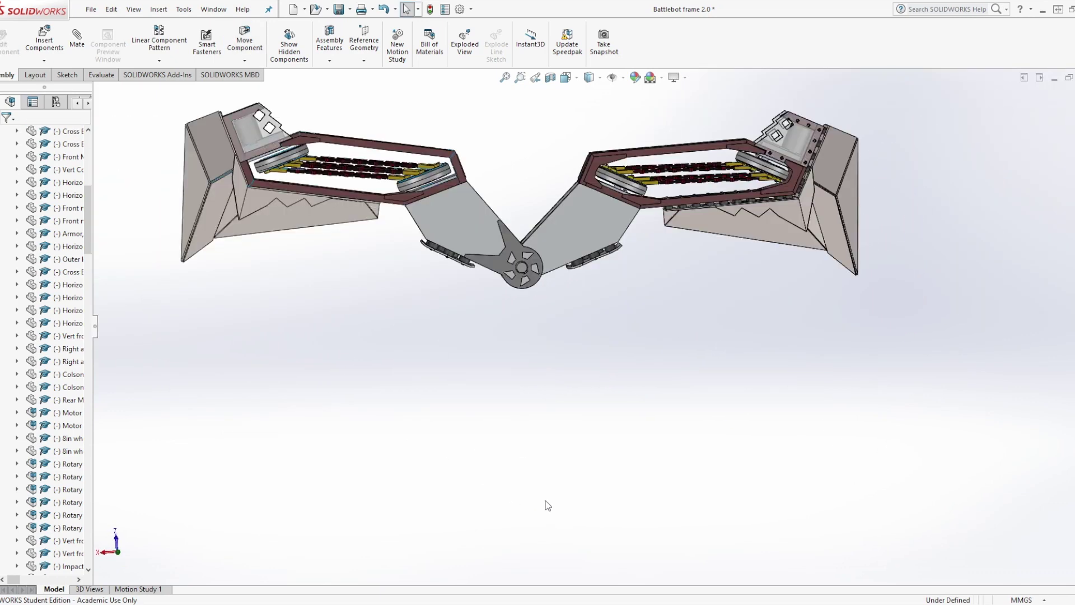
key("Down")
key("Down")
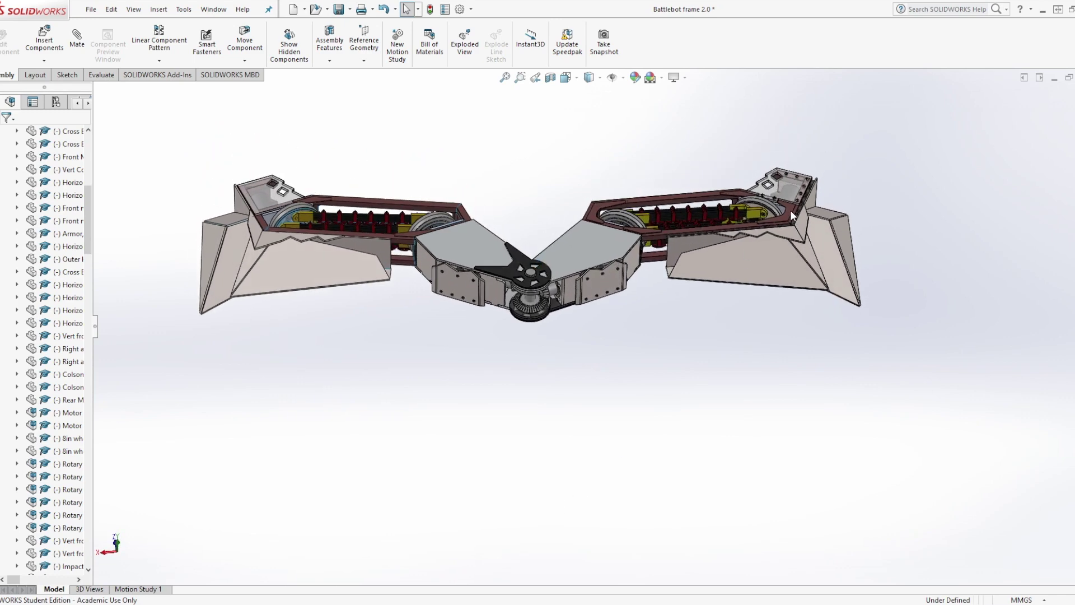
left_click_drag(787, 210, 531, 420)
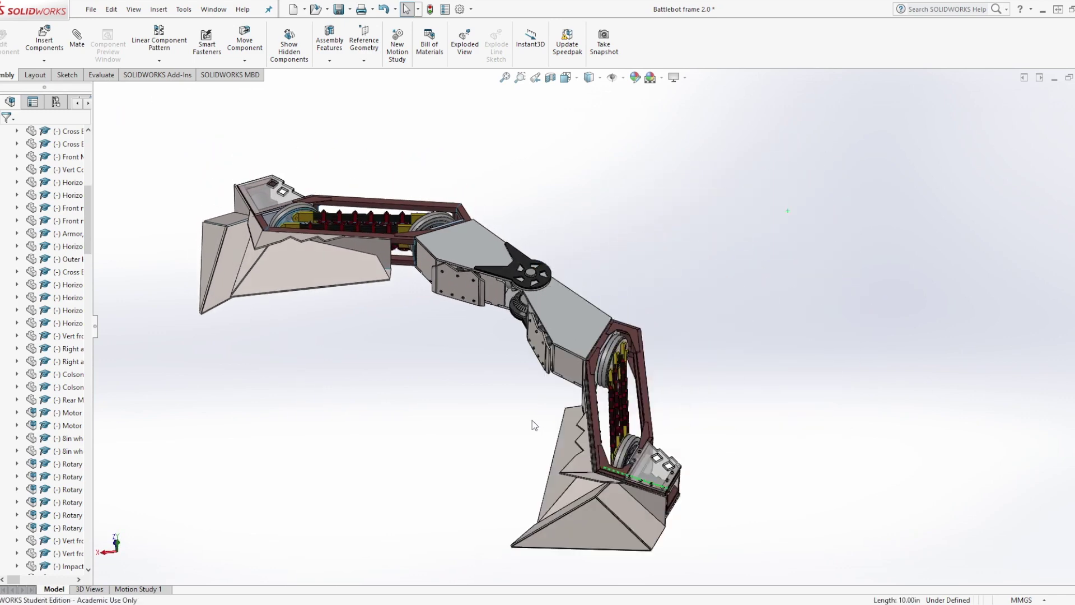
middle_click_drag(471, 387, 551, 337)
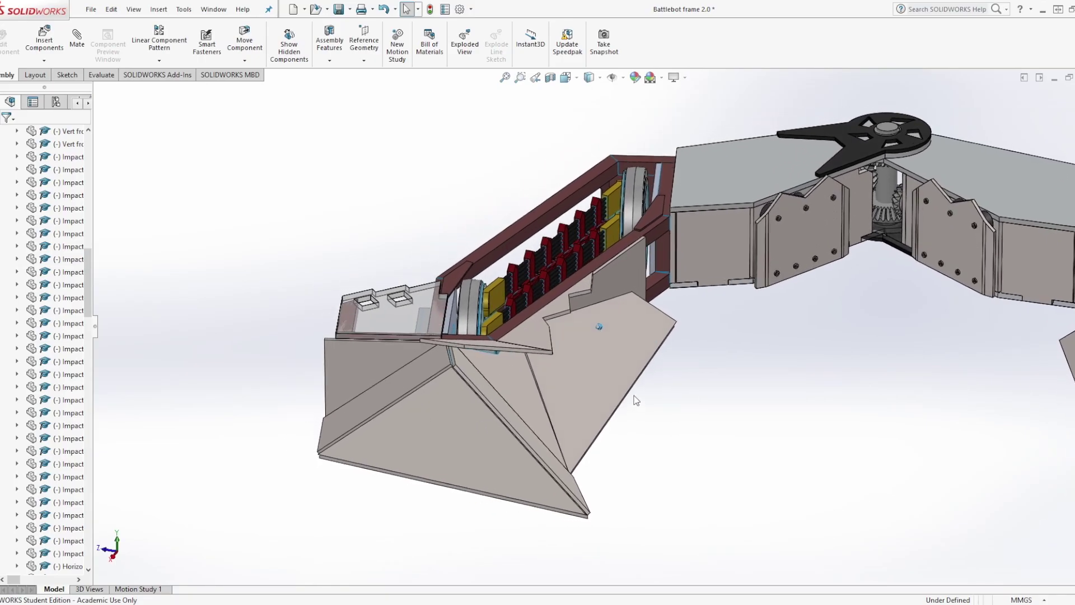
Step: Tilt the view upward around the left claw to inspect both wedge plates and their underside
key("Up")
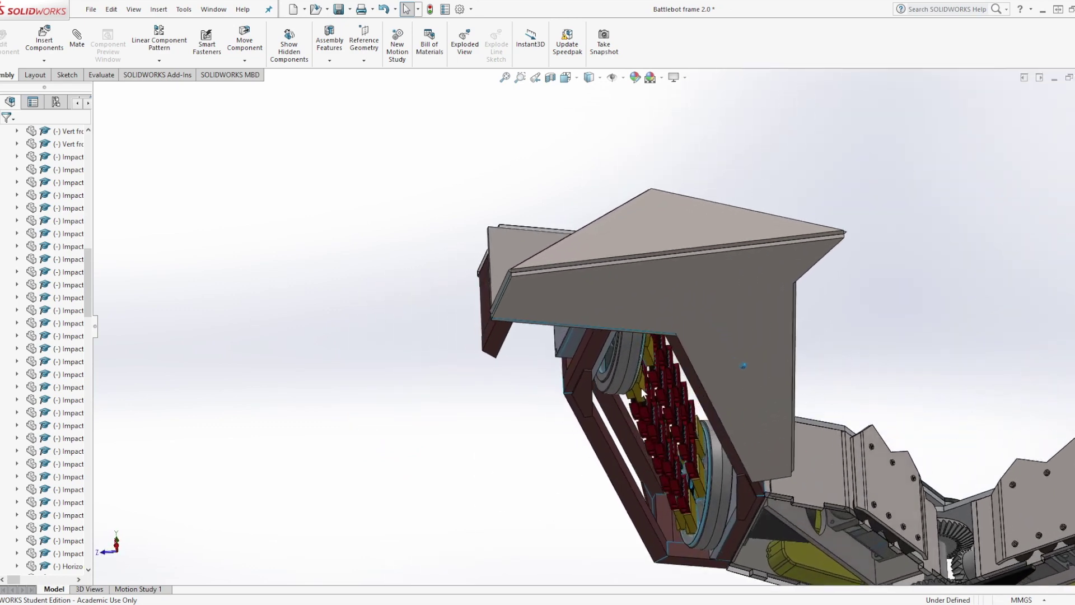
middle_click_drag(641, 387, 644, 327)
key("Up")
key("Up")
key("Up")
key("Up")
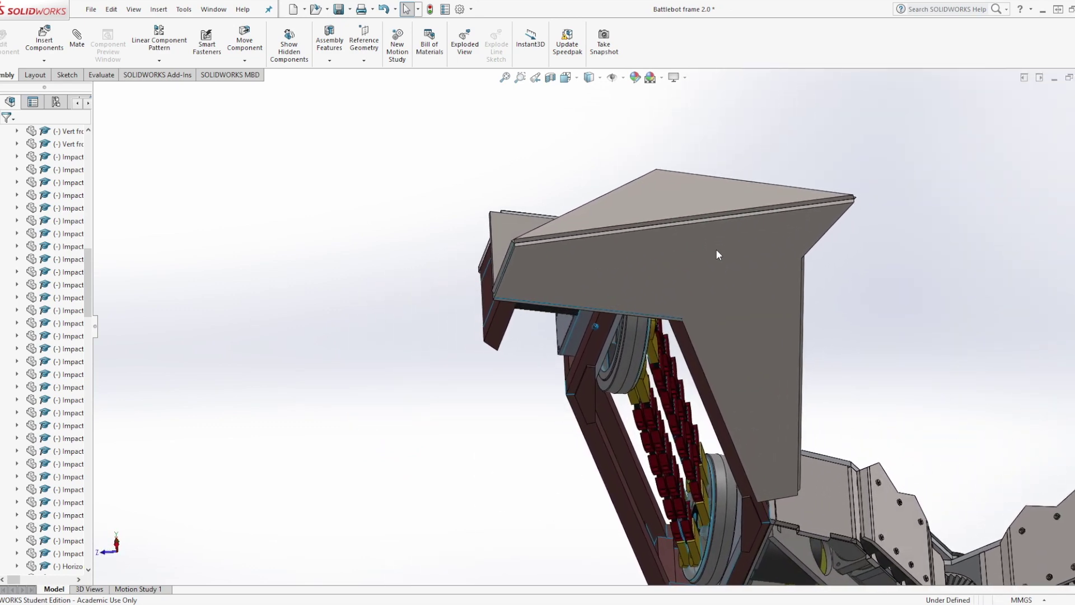
key("Up")
key("Up")
key("Up")
key("Up")
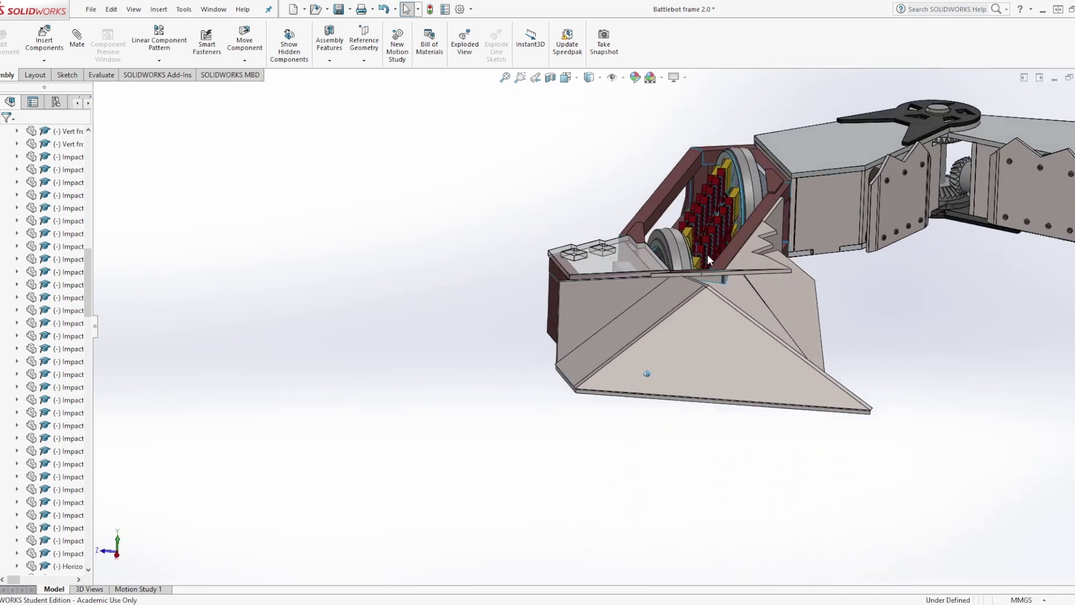
key("Up")
key("Up")
key("Up")
key("Up")
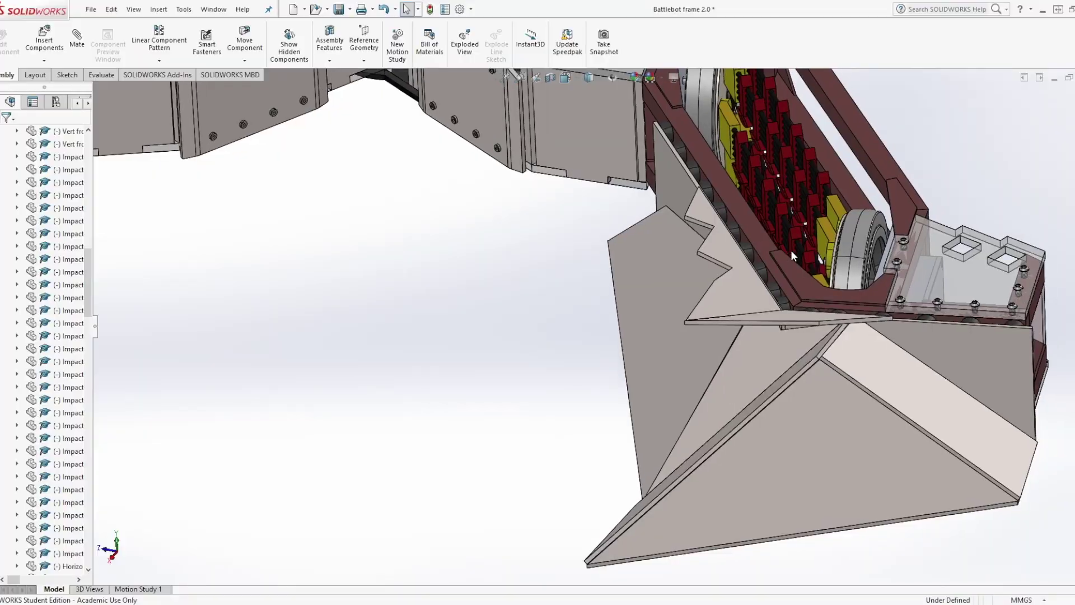
key("Up")
key("Up")
key("Up")
key("Up")
key("Up")
key("Up")
key("Up")
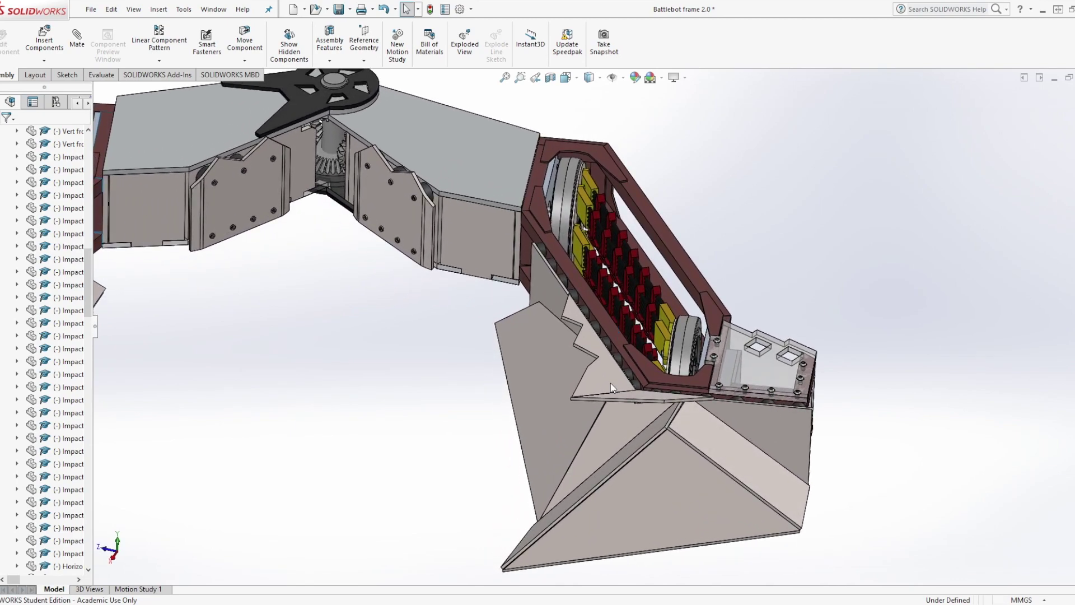
mouse_move(625, 387)
middle_mouse_down()
mouse_move(819, 385)
mouse_move(786, 376)
middle_mouse_up()
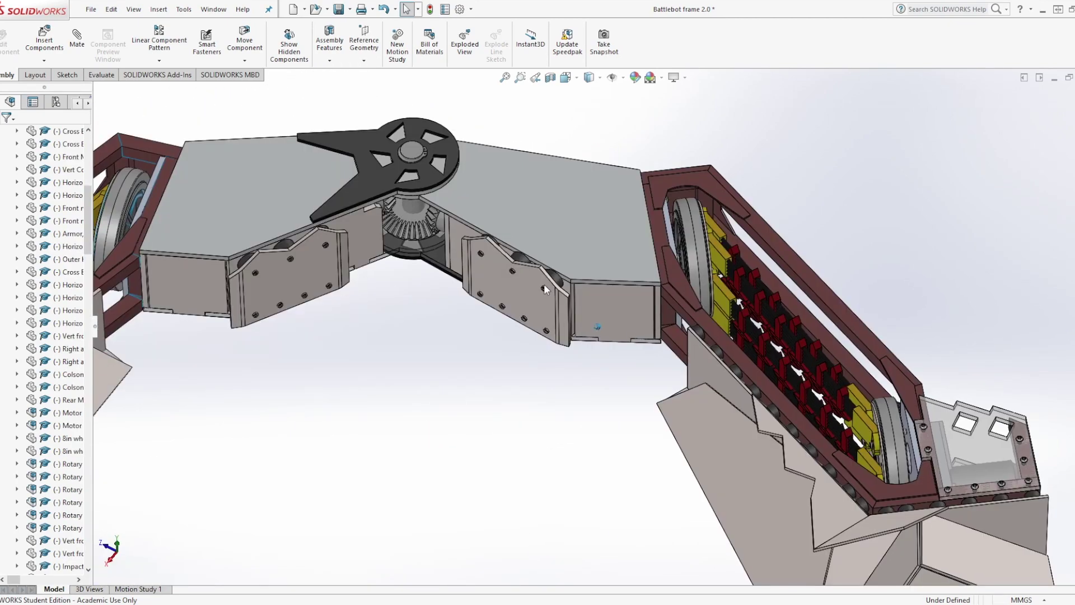
Step: Orbit and zoom the view onto the chain frame
middle_click_drag(544, 284, 560, 194)
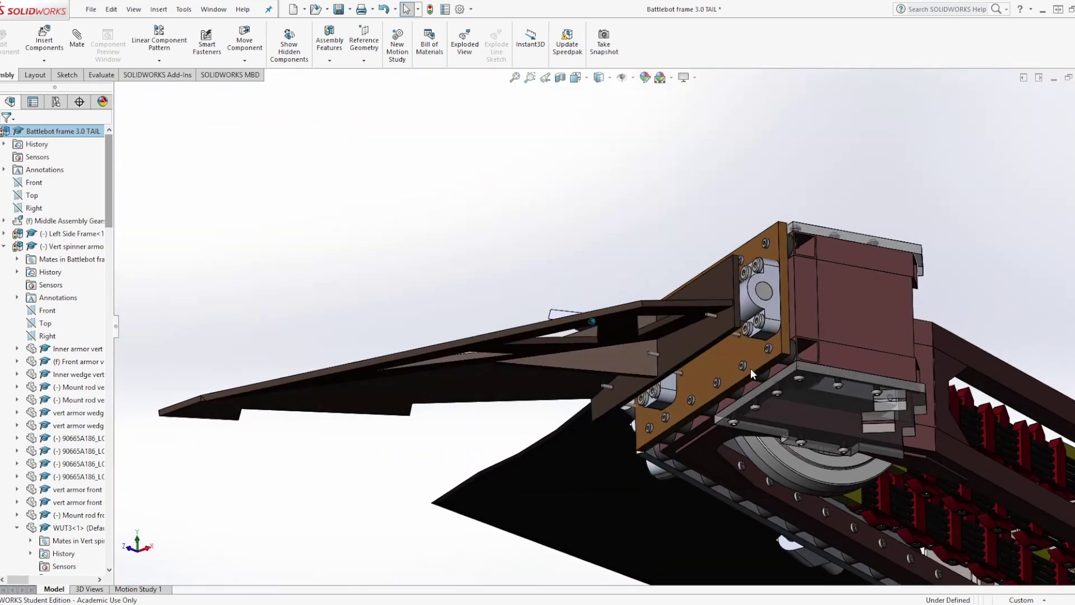
Step: Rotate and zoom to fit so the whole Battlebot frame 3.0 TAIL assembly faces front
scroll(750, 368, "down", 10)
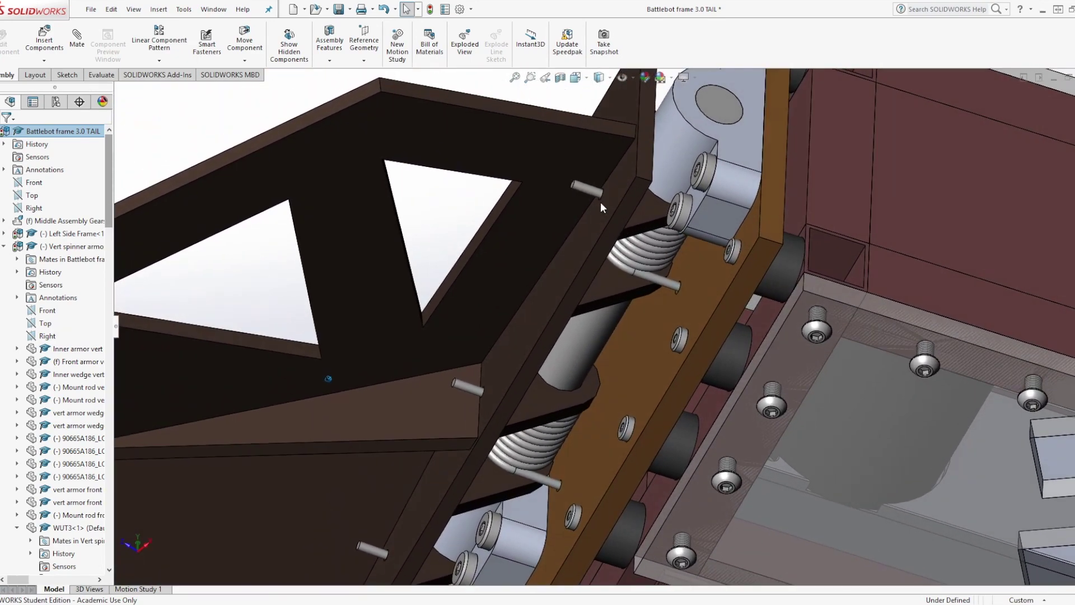
middle_click_drag(600, 191, 484, 313)
scroll(594, 384, "up", 10)
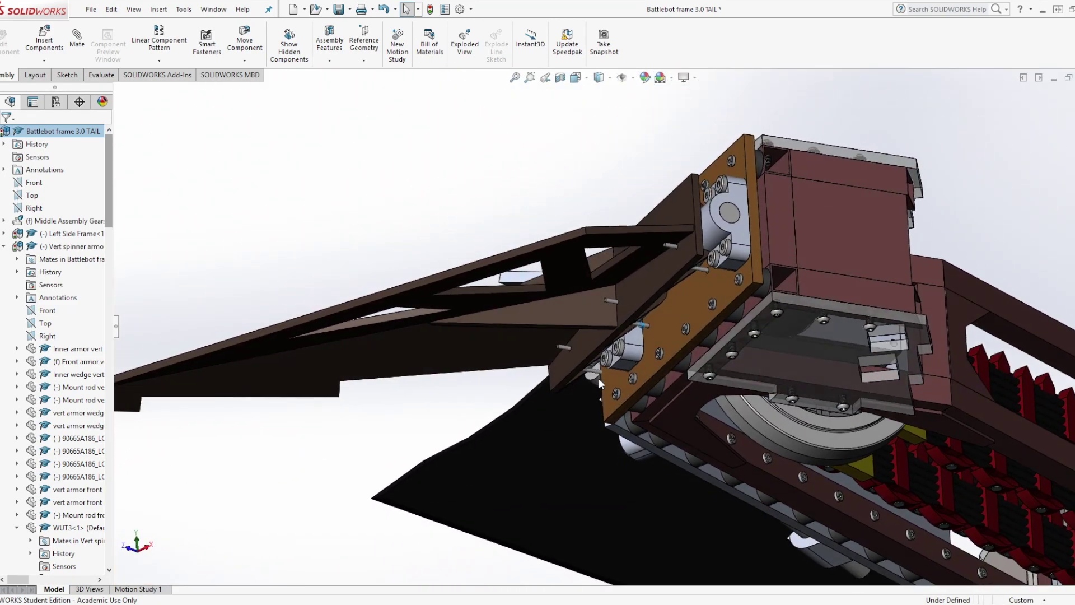
key("Down")
key("Down")
key("Down")
key("Down")
key("Down")
key("Down")
key("Down")
key("Down")
key("Down")
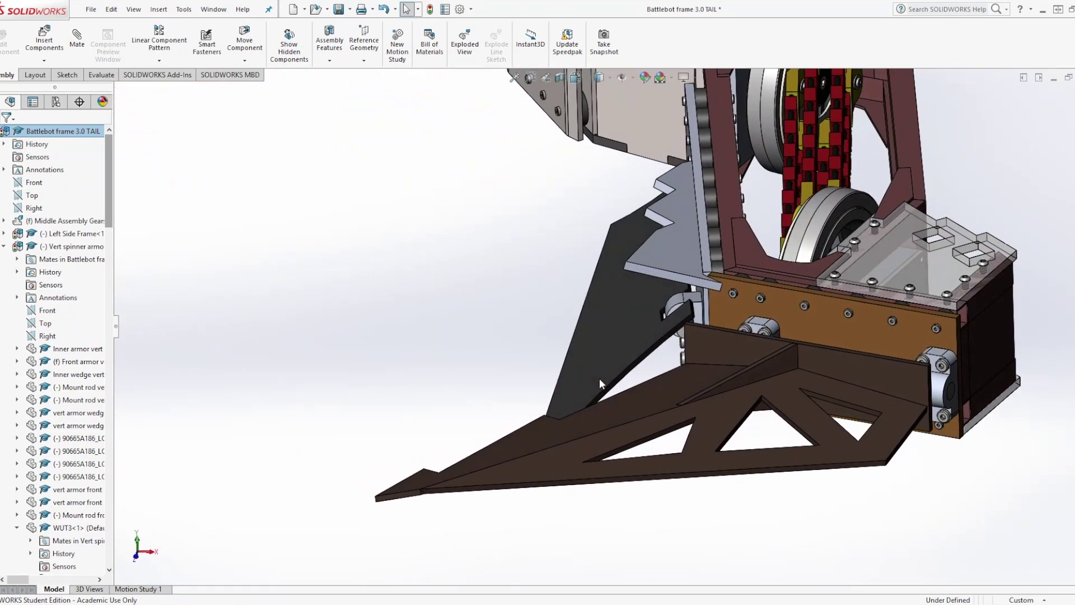
key("Right")
key("Right")
key("Right")
key("Right")
key("Right")
key("Right")
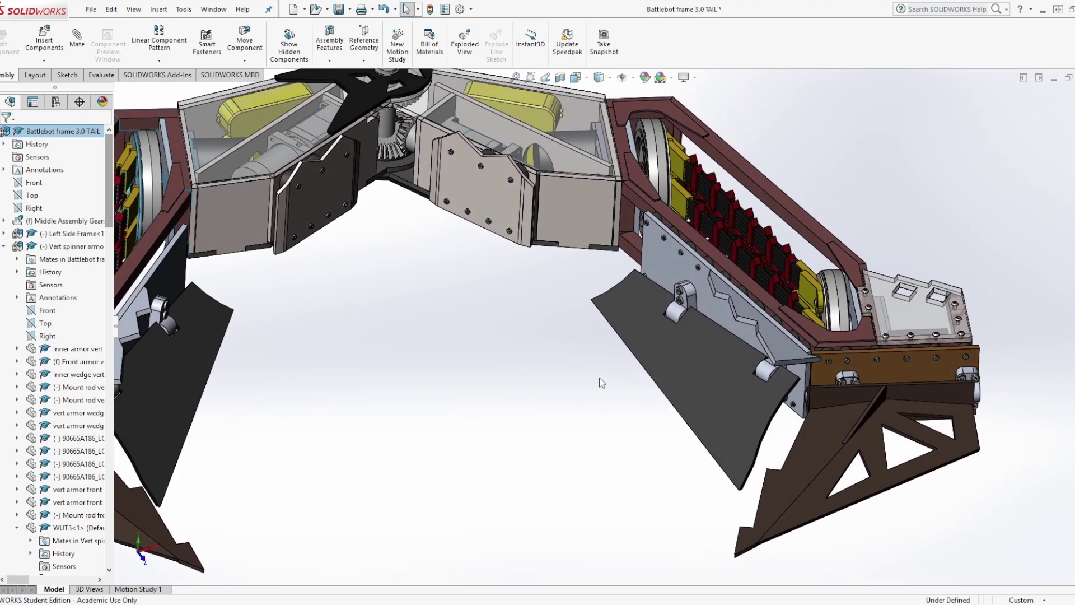
key("Right")
key("Right")
key("Right")
key("f")
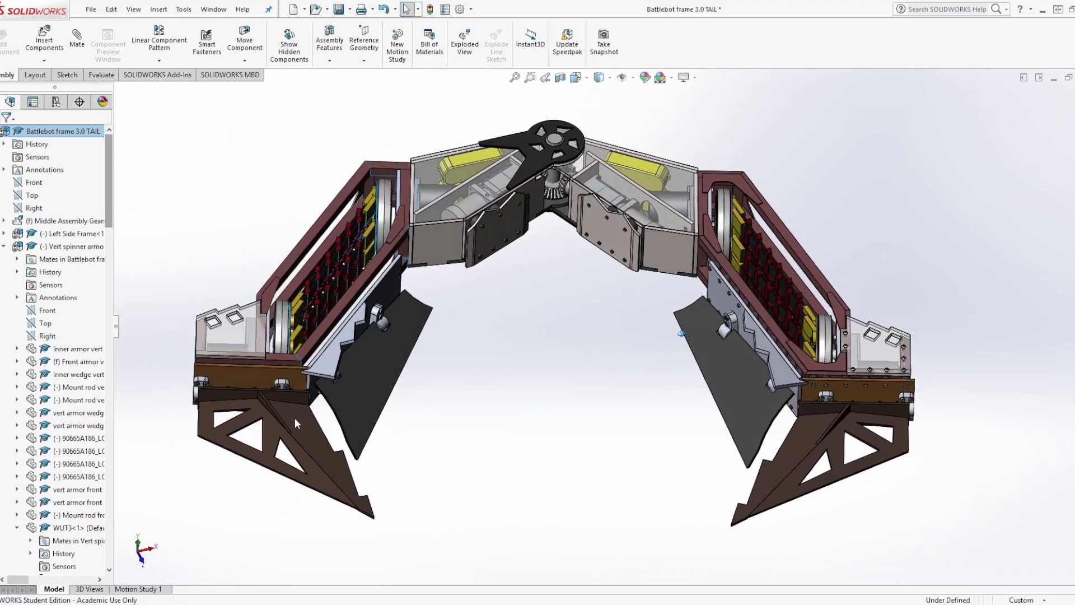
key("z")
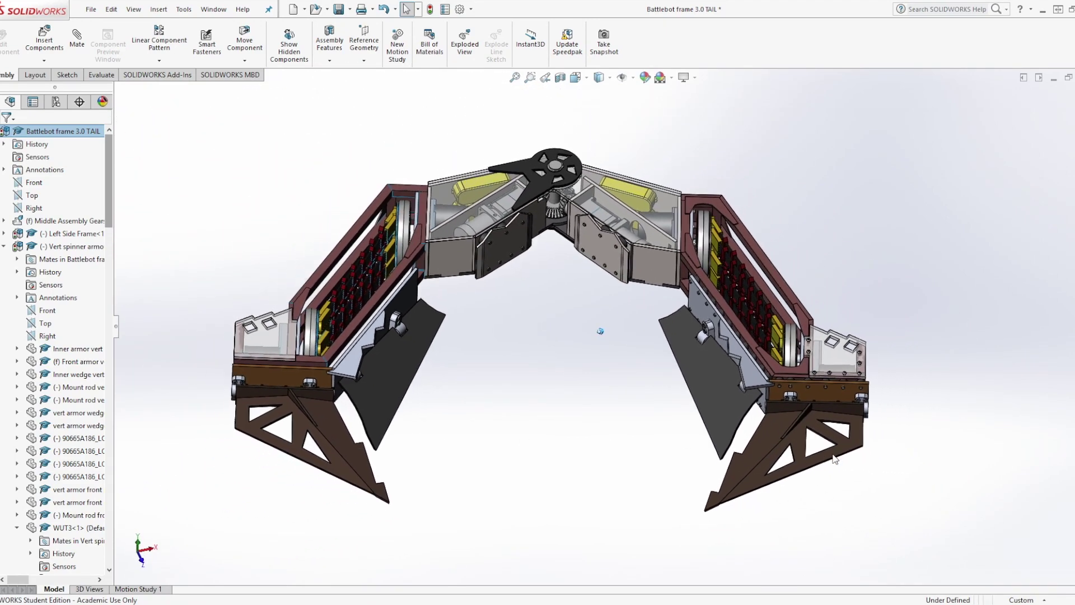
middle_click_drag(832, 454, 682, 207)
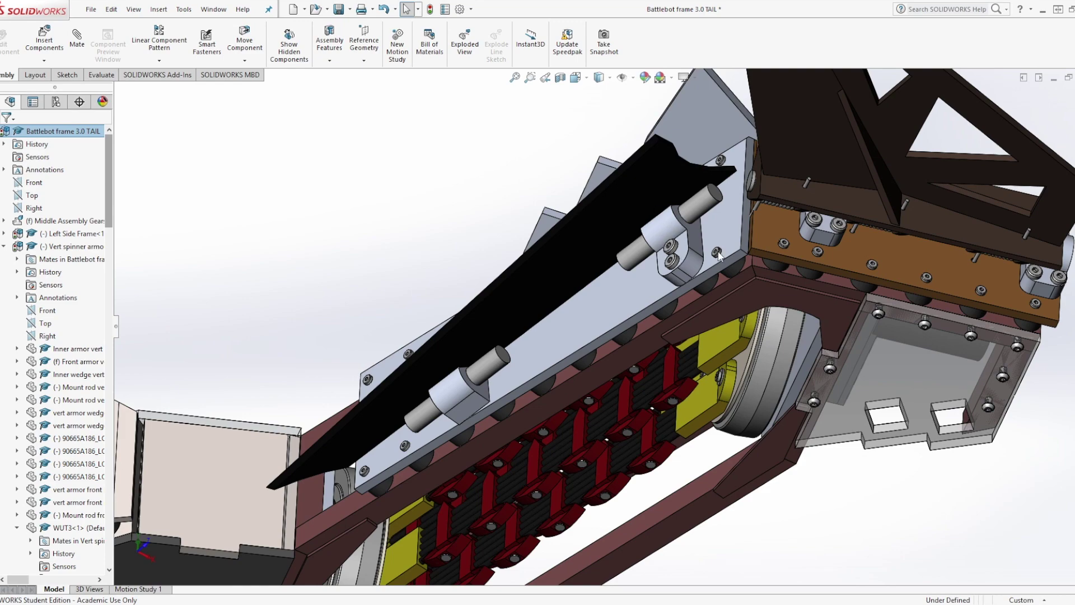
Step: Orbit around one arm's wedge plate and claw, viewing the coil-spring mounts from below and above
key("Up")
key("Up")
key("Up")
key("Up")
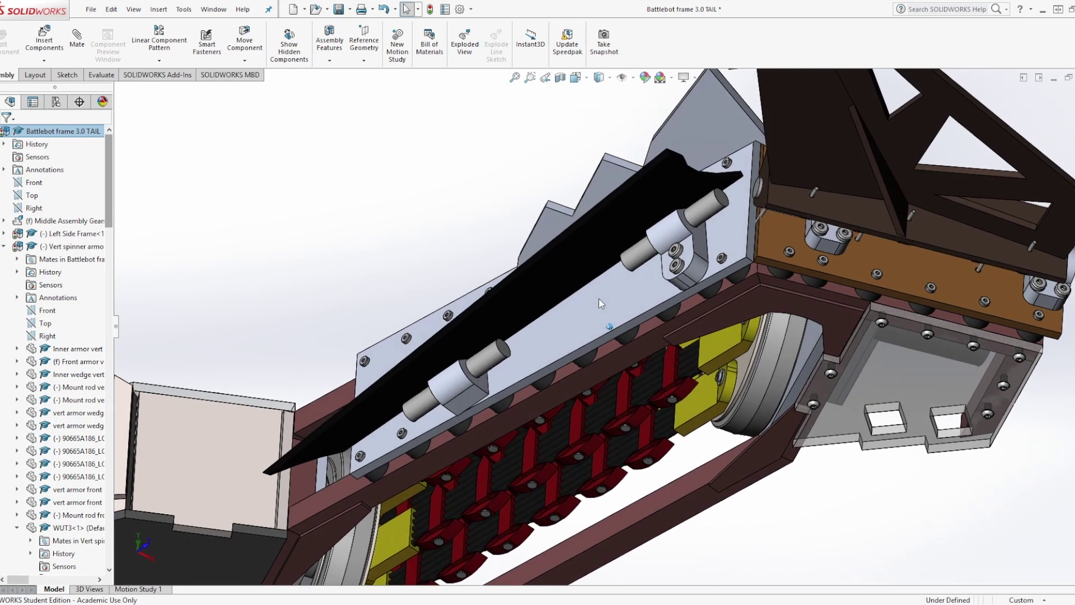
key("Up")
key("Up")
key("Up")
key("Up")
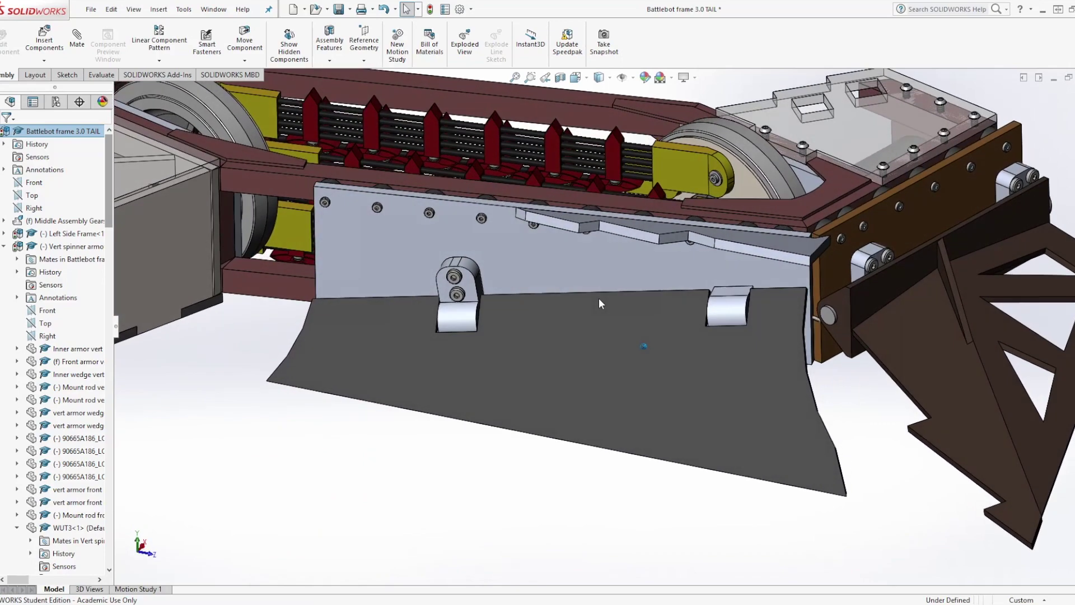
key("Up")
key("Up")
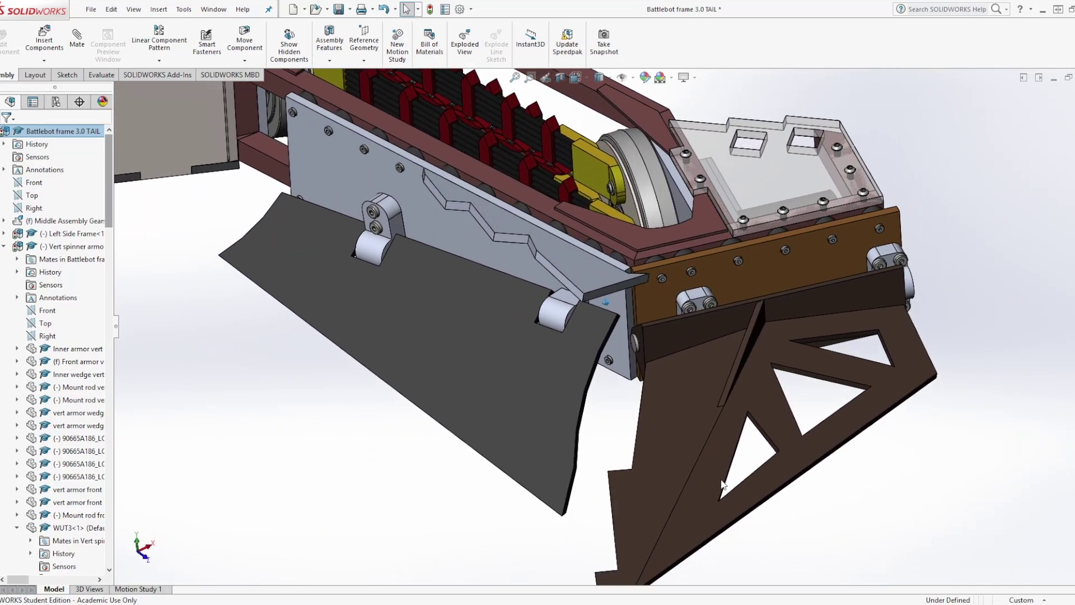
key("Up")
key("Up")
key("Up")
key("Up")
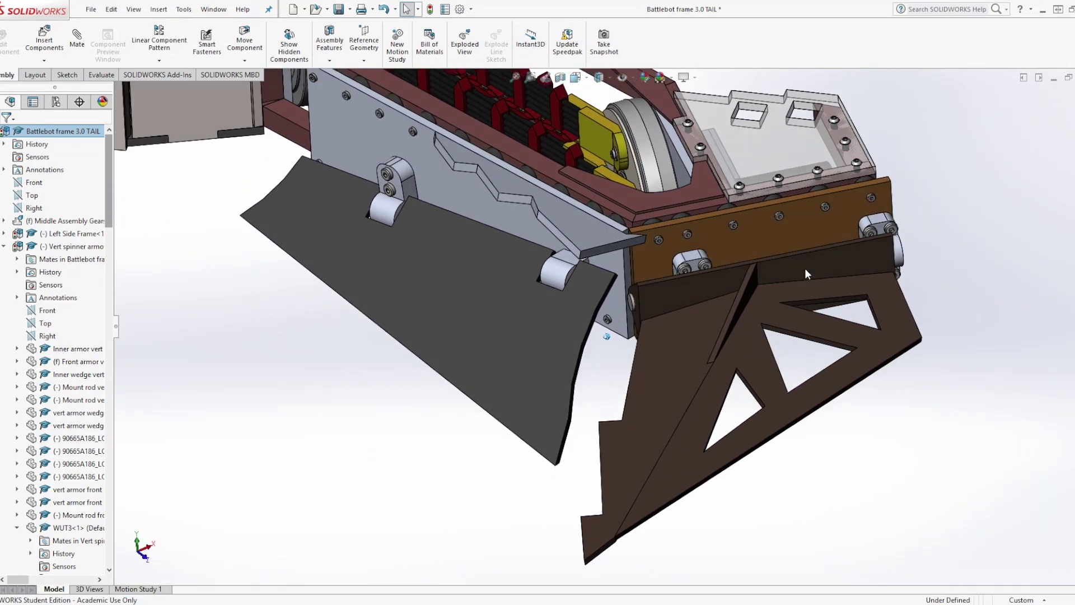
key("Up")
key("Up")
key("Up")
key("Up")
key("Up")
key("Up")
key("Up")
key("Up")
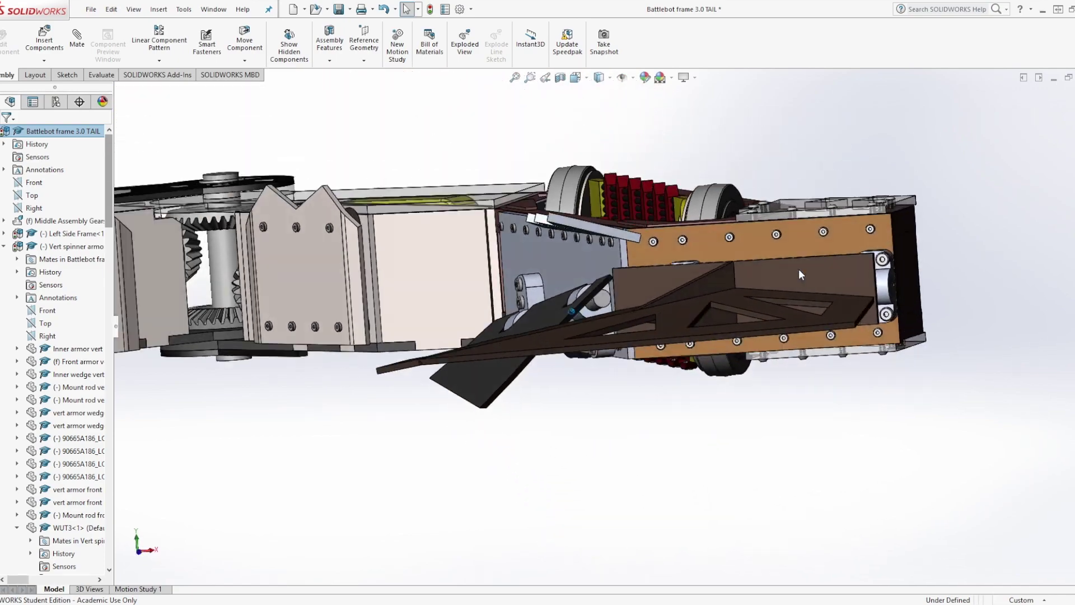
key("Up")
key("Up")
key("Up")
key("Up")
key("Up")
key("Up")
key("Up")
key("Up")
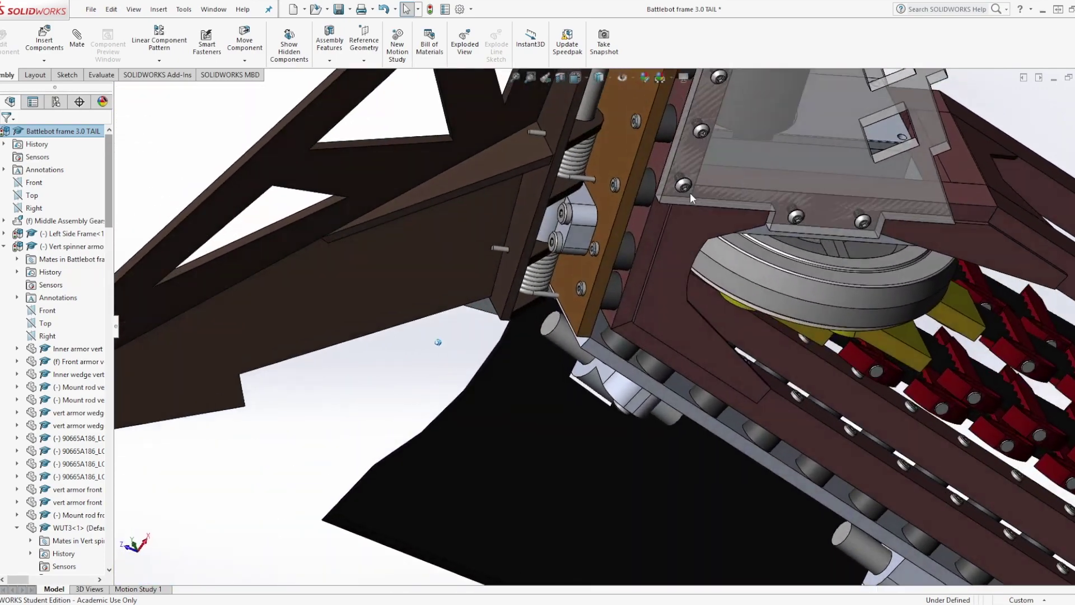
scroll(667, 190, "up", 3)
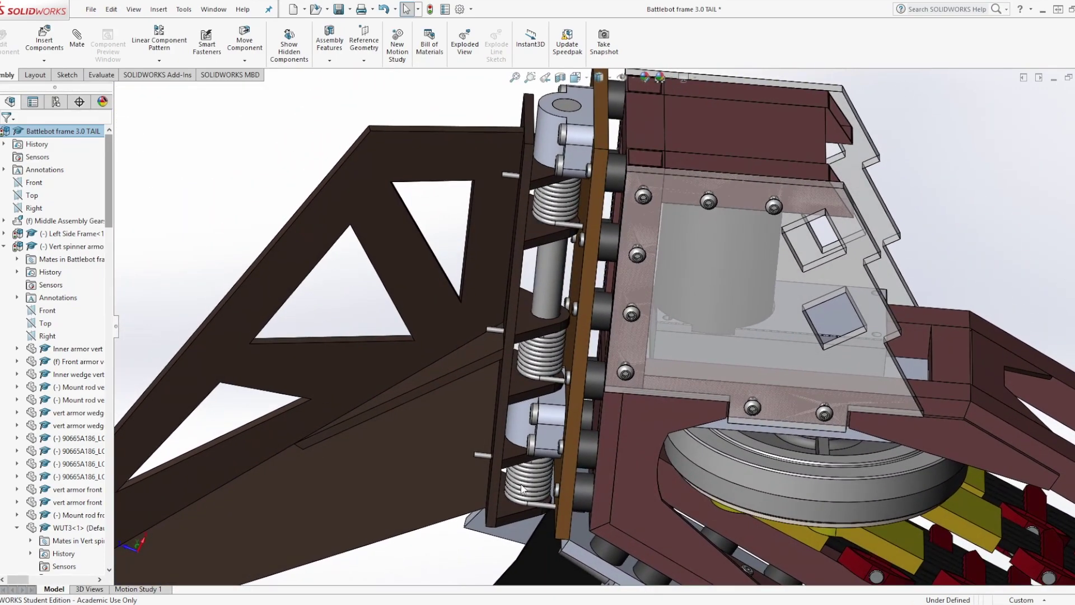
key("Up")
key("Up")
key("Up")
key("Up")
key("Up")
key("Up")
key("Up")
key("Up")
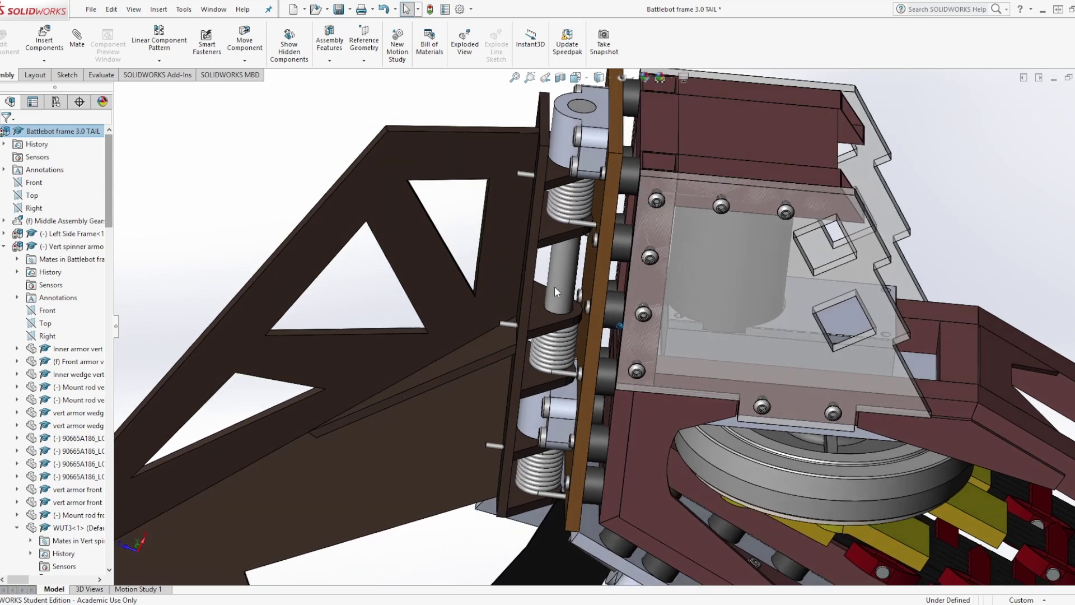
scroll(555, 287, "up", 5)
key("Up")
key("Up")
key("Up")
key("Up")
key("Up")
key("Up")
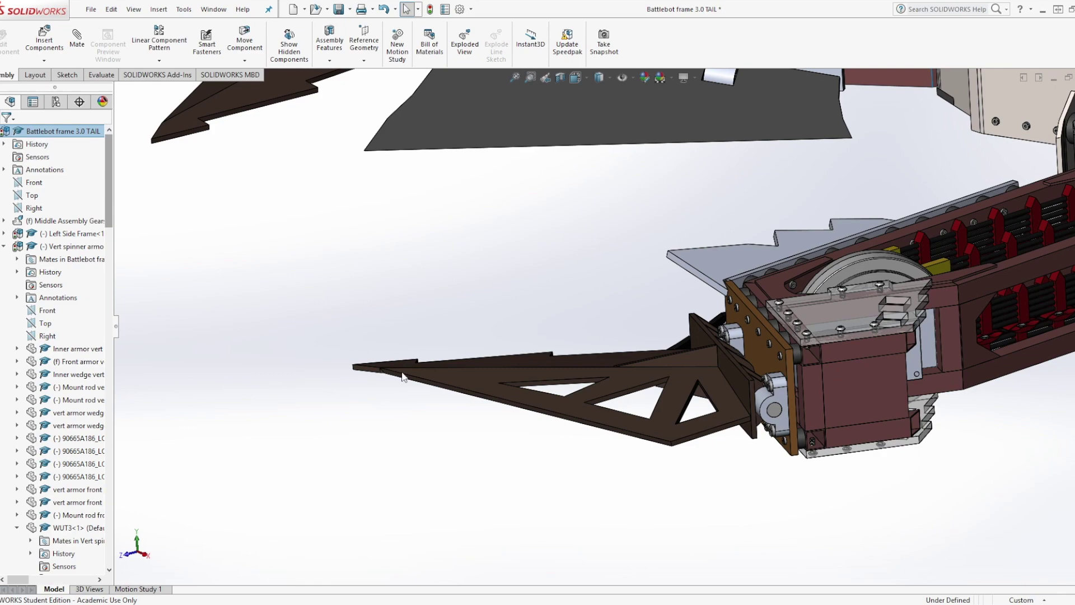
Step: Orbit and zoom out from the claw close-up to an oblique view of the entire frame
key("Up")
key("Up")
key("Up")
key("Up")
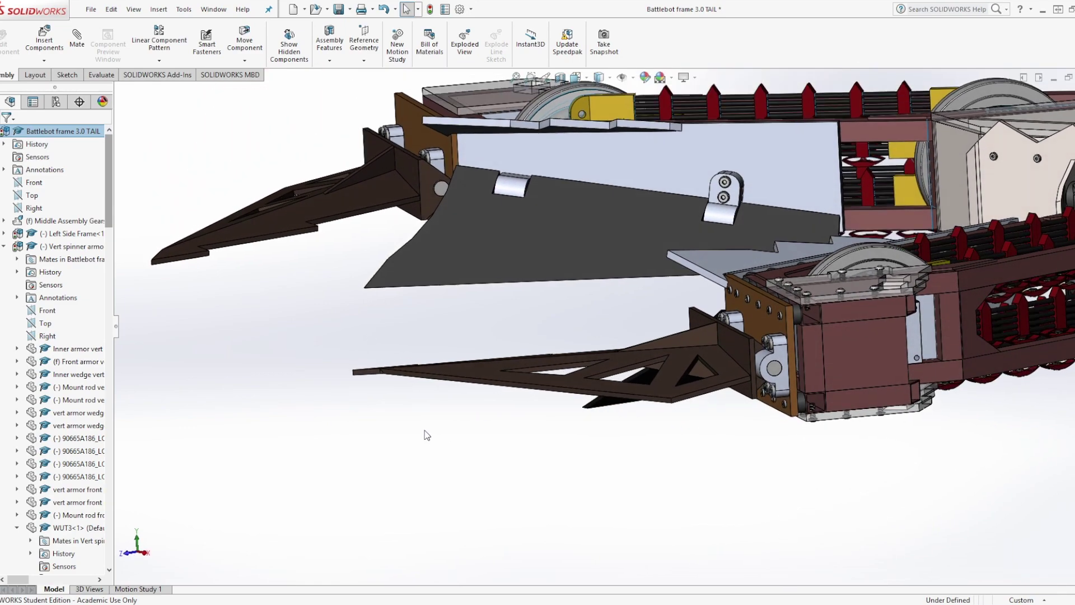
middle_click_drag(477, 393, 706, 418)
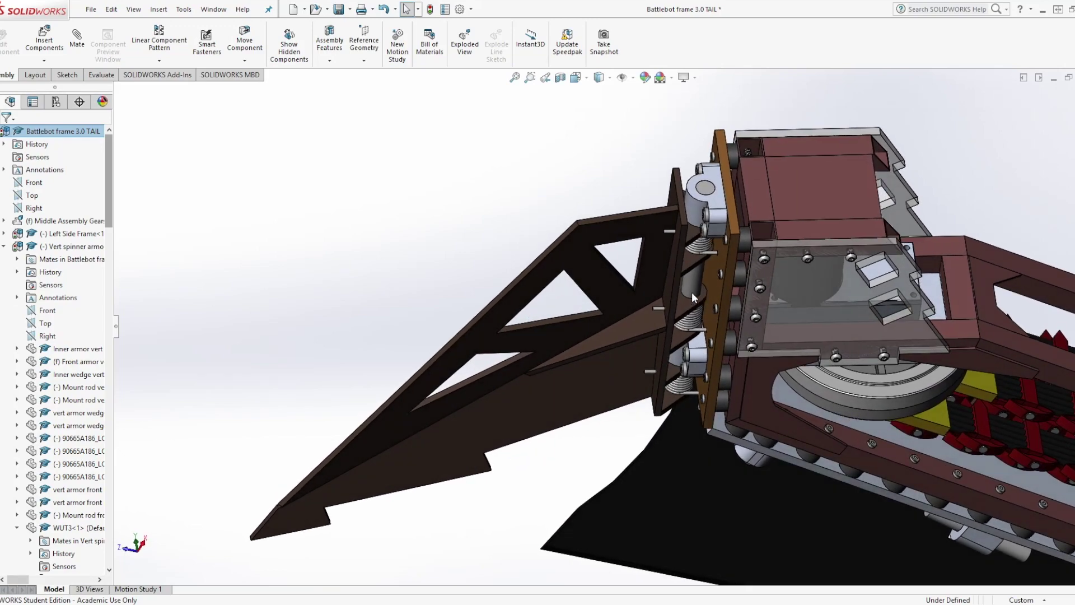
key("Up")
key("Up")
key("Up")
key("Up")
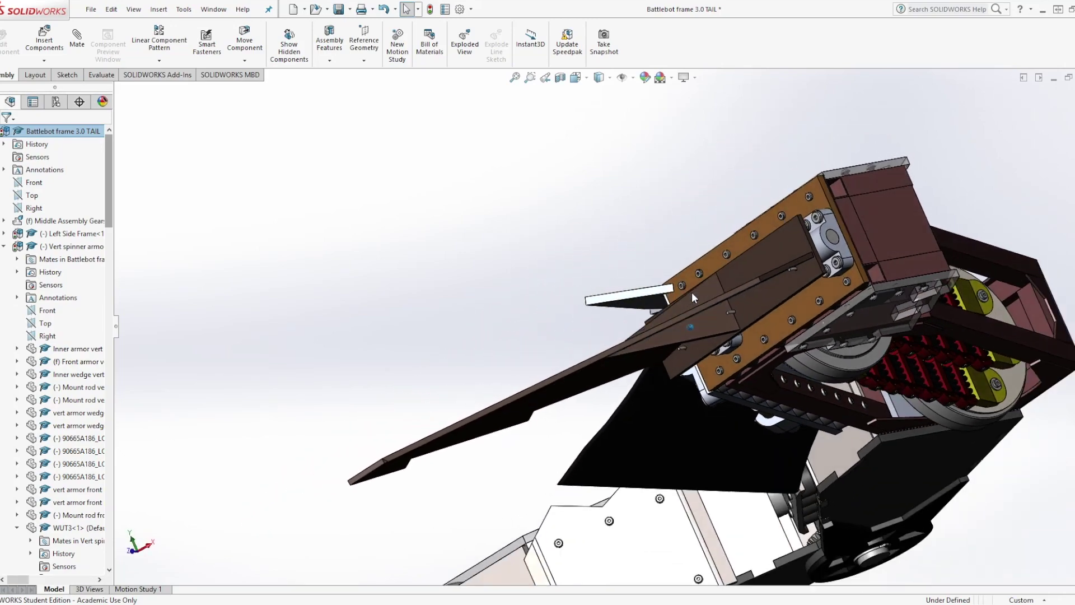
key("Up")
key("Up")
key("Up")
key("Up")
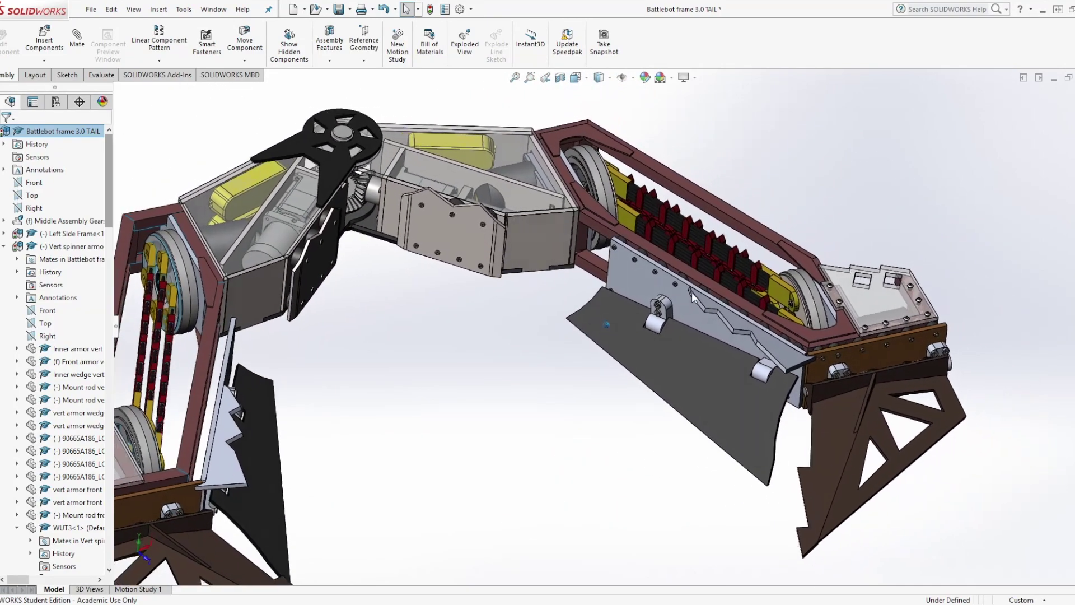
key("Up")
key("Up")
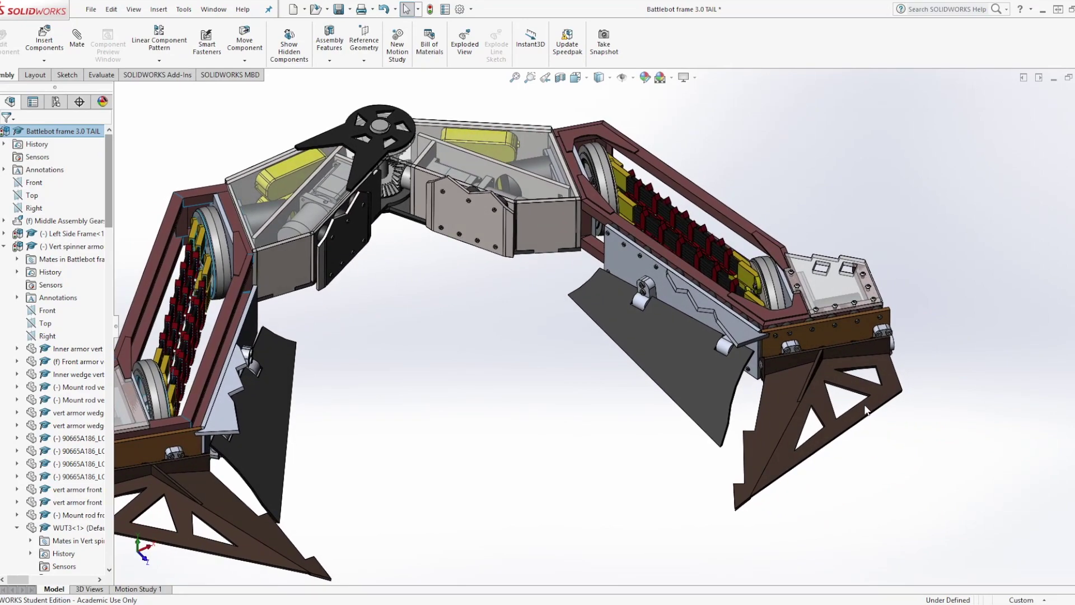
key("Left")
key("Left")
key("Left")
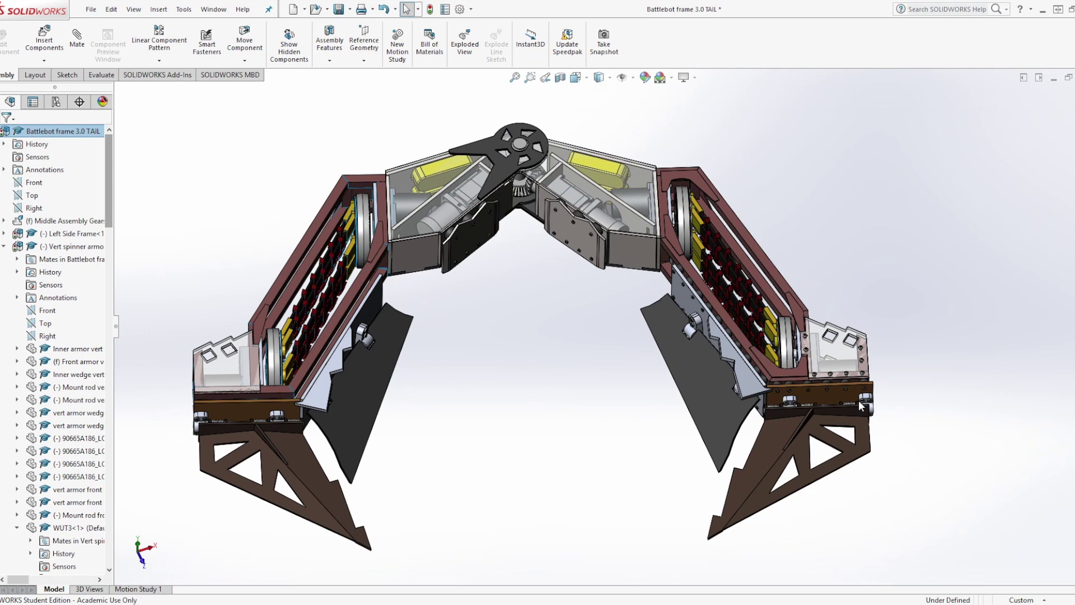
key("Left")
key("Left")
key("Left")
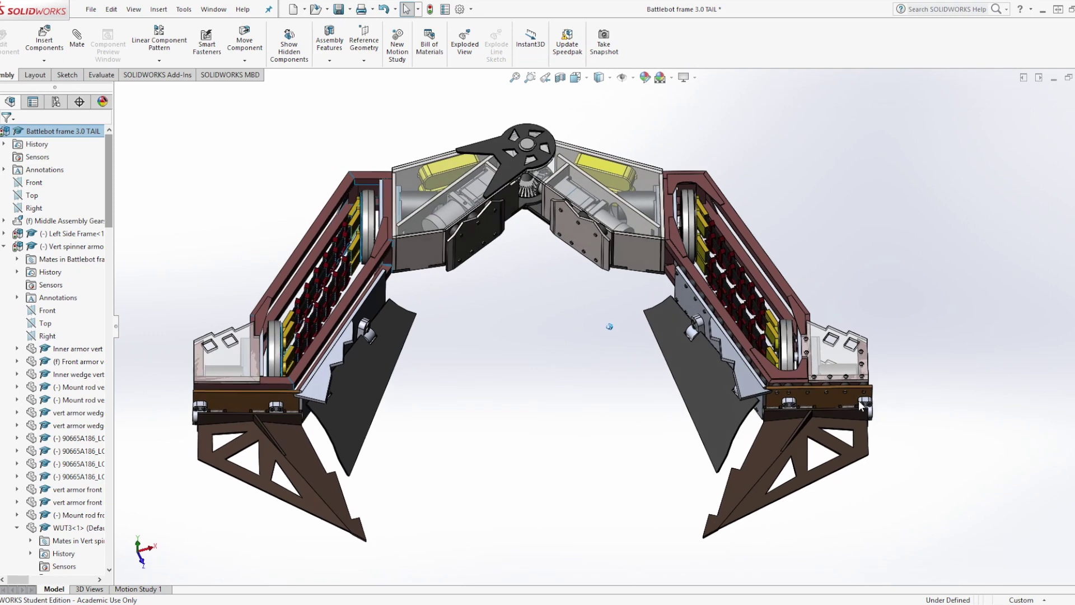
key("Left")
key("Left")
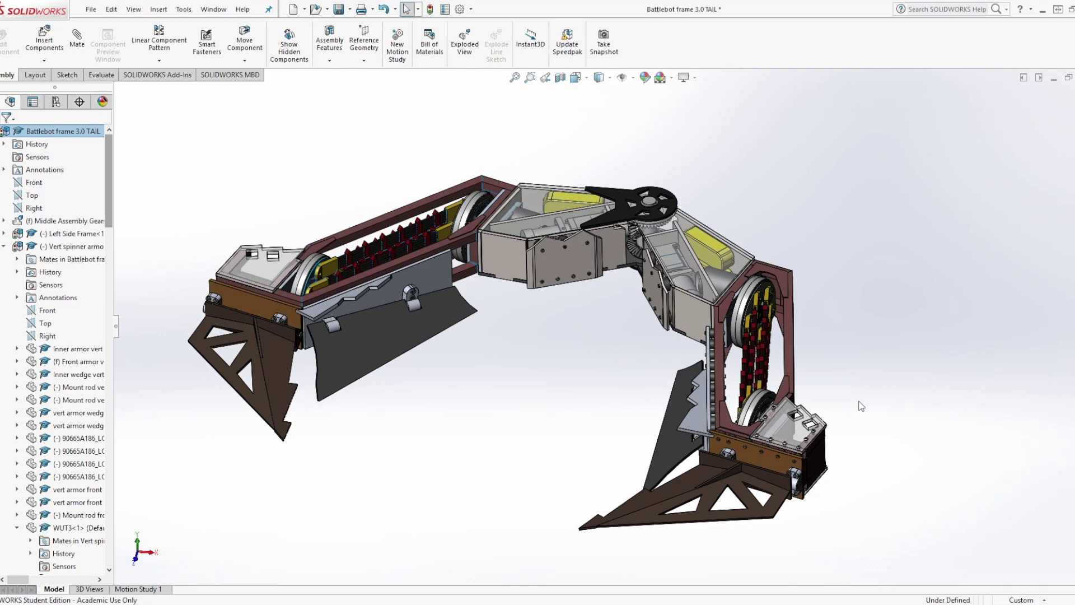
key("Up")
key("Up")
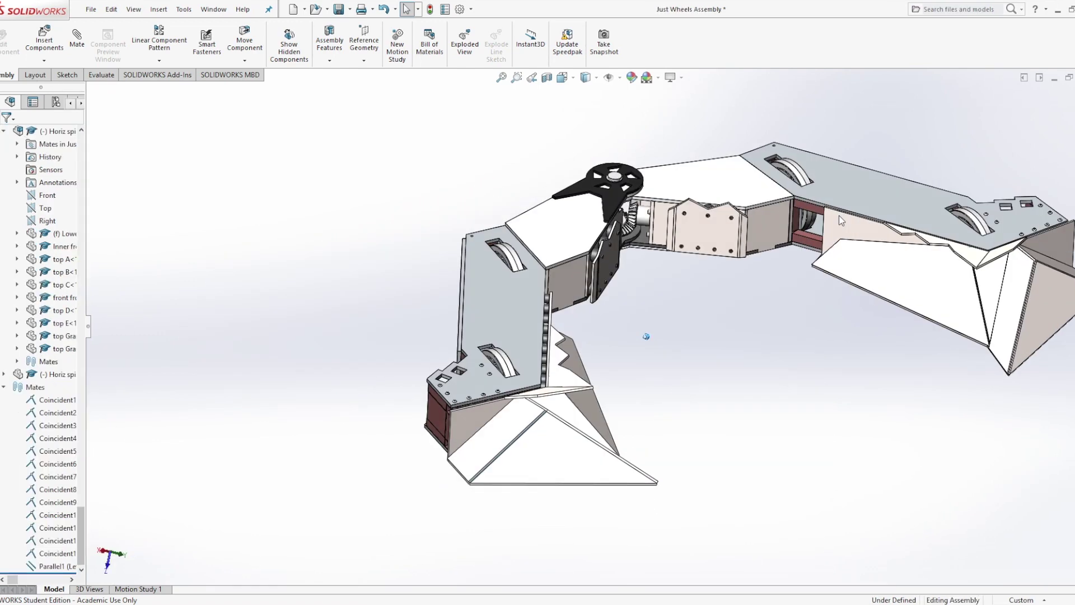
Step: Rotate the Just Wheels Assembly with the arrow keys until both arms face the viewer
key("Left")
key("Left")
key("Left")
key("Up")
key("Up")
key("Up")
key("Up")
key("Up")
key("Up")
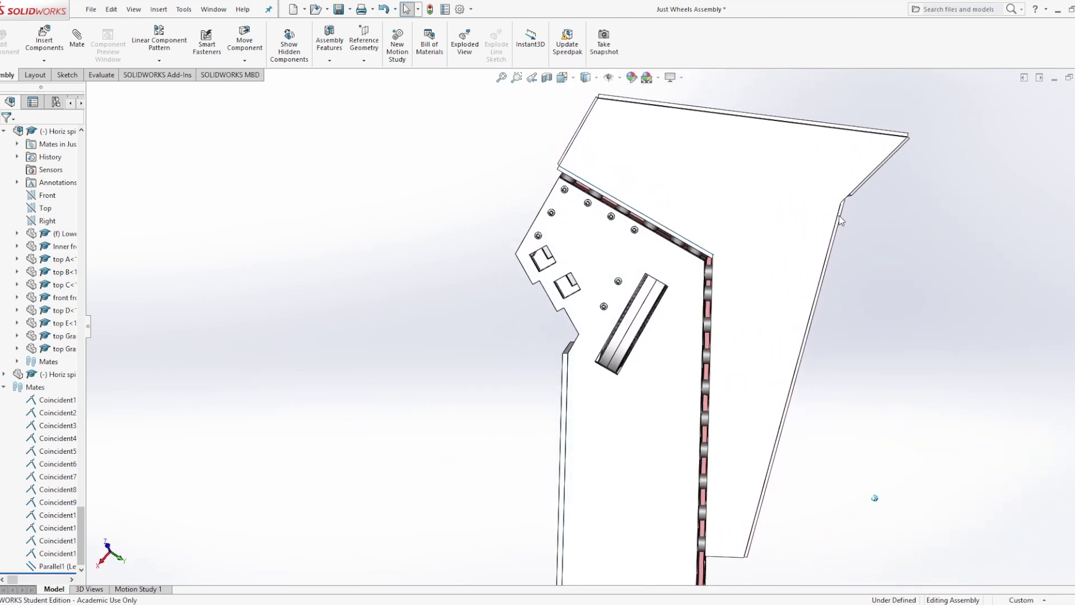
key("Up")
key("Up")
key("Up")
key("Up")
key("Up")
key("Up")
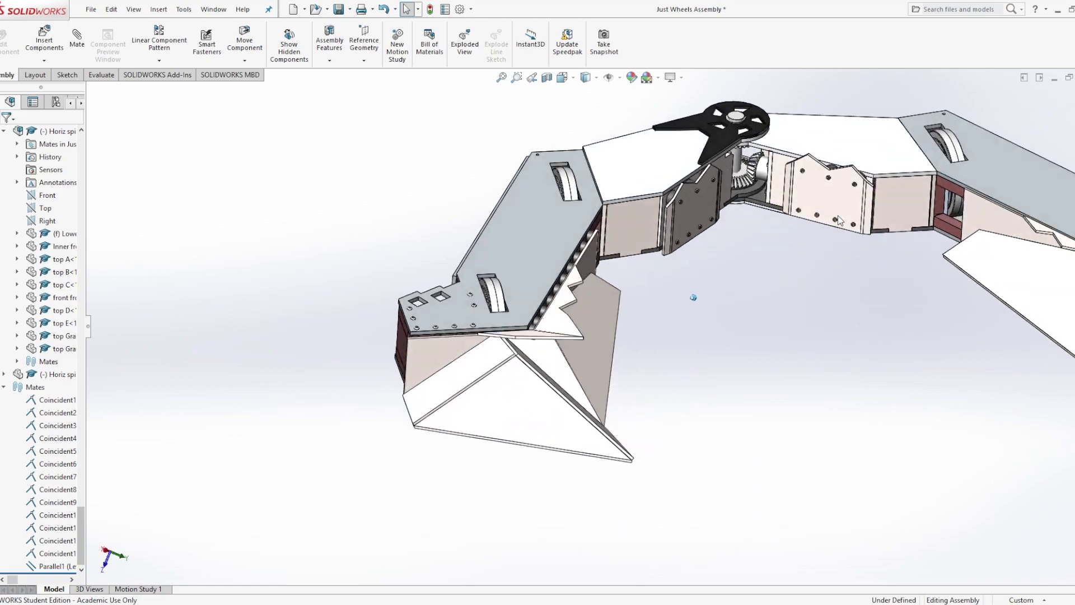